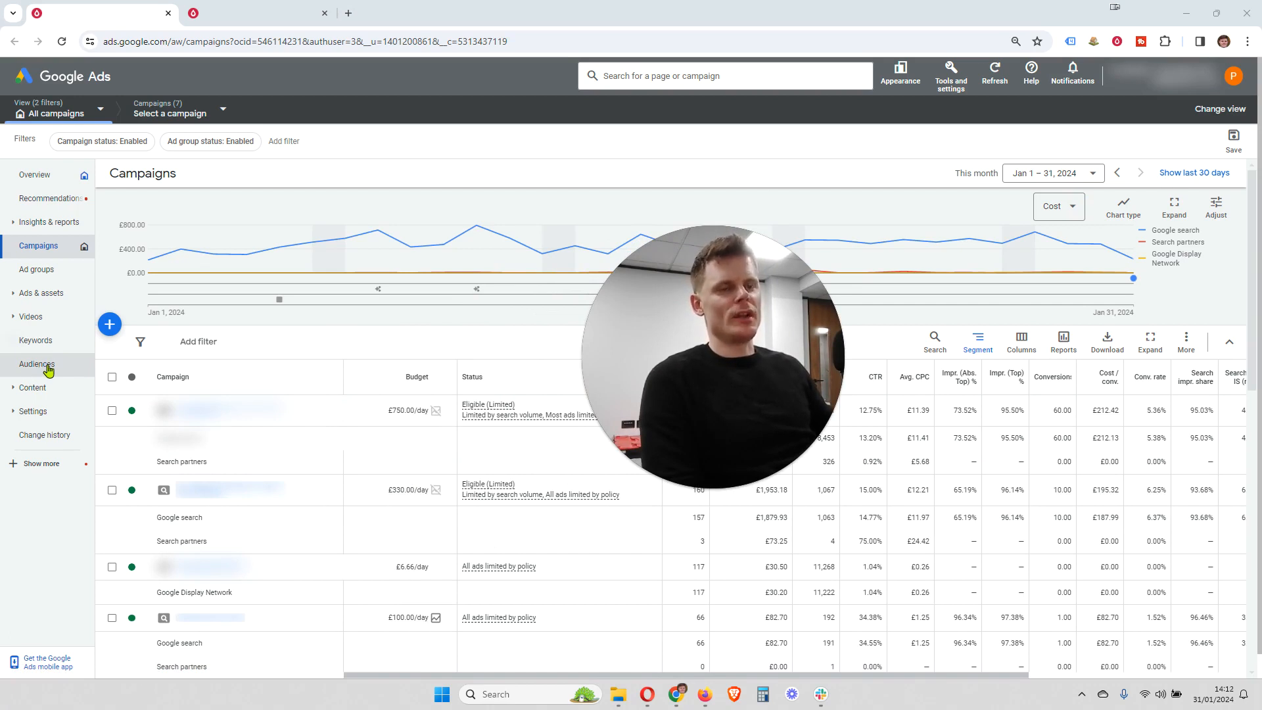
# Bring up the Audiences report in a new browser tab and scroll to the gender demographics chart.
pyautogui.rightClick(49, 366)
pyautogui.click(96, 380)
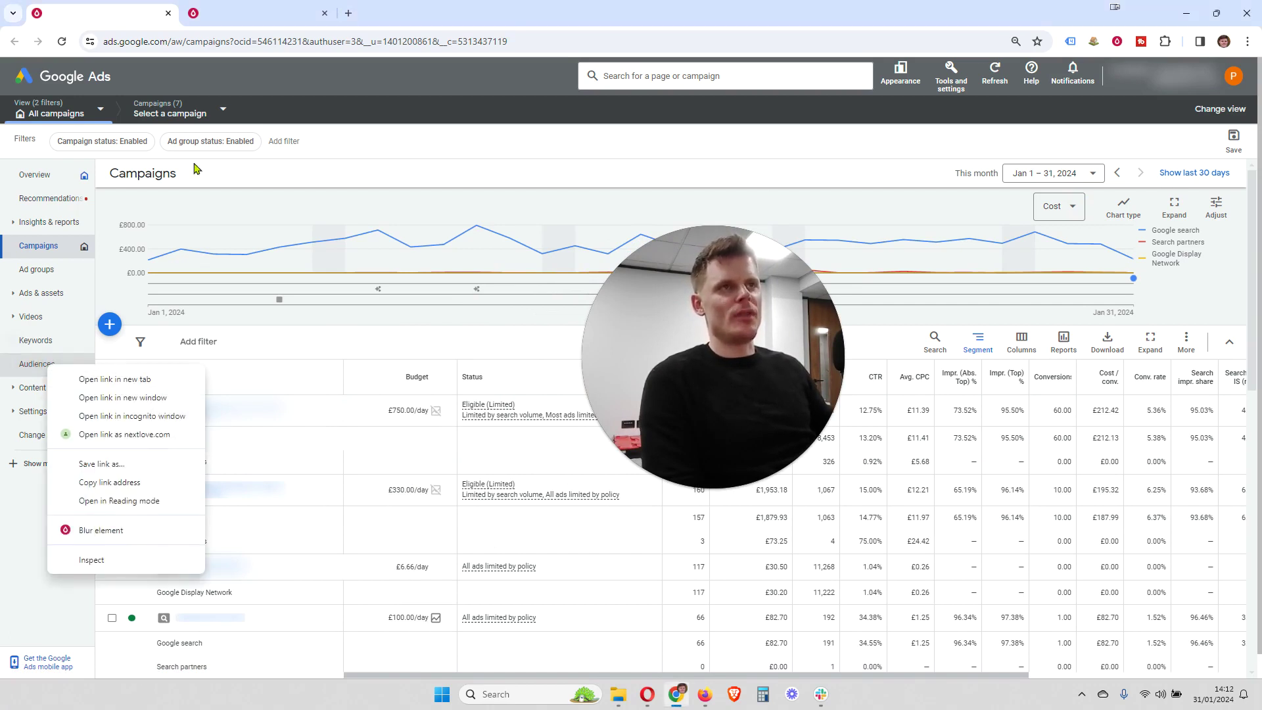
pyautogui.click(276, 17)
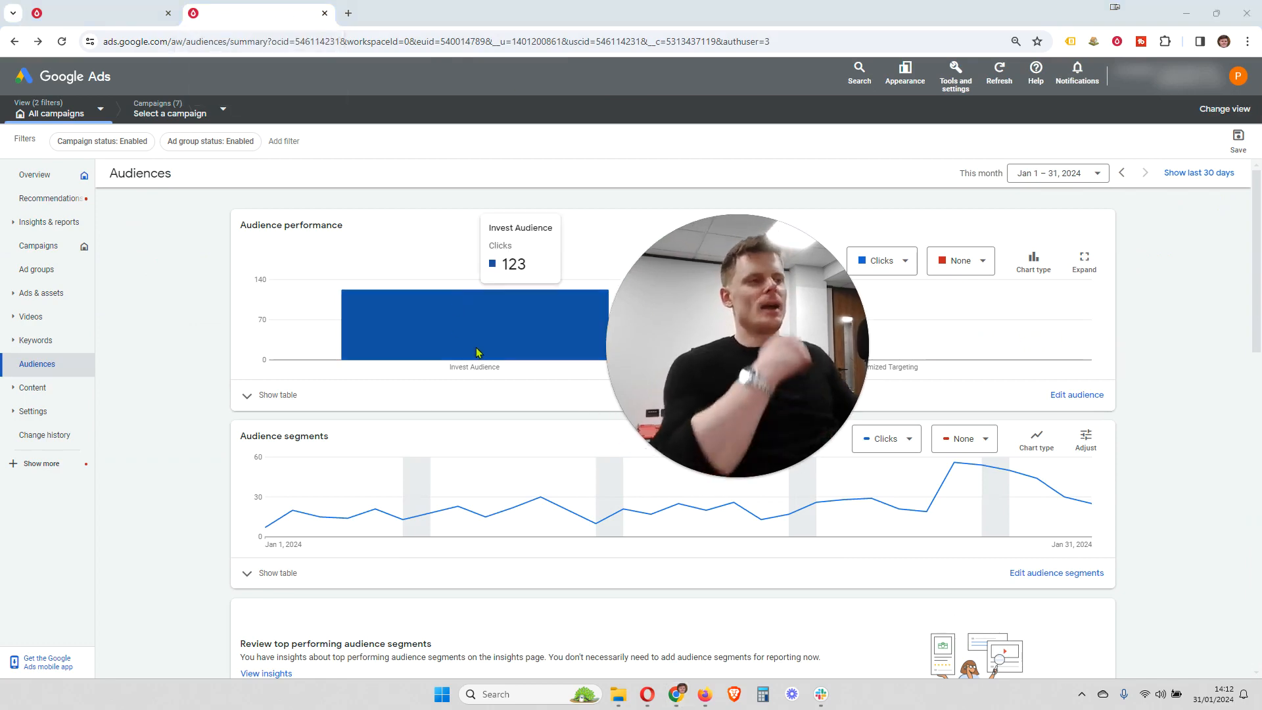
pyautogui.scroll(-3, 457, 296)
pyautogui.scroll(-2, 477, 351)
pyautogui.scroll(3, 477, 351)
pyautogui.scroll(2, 478, 351)
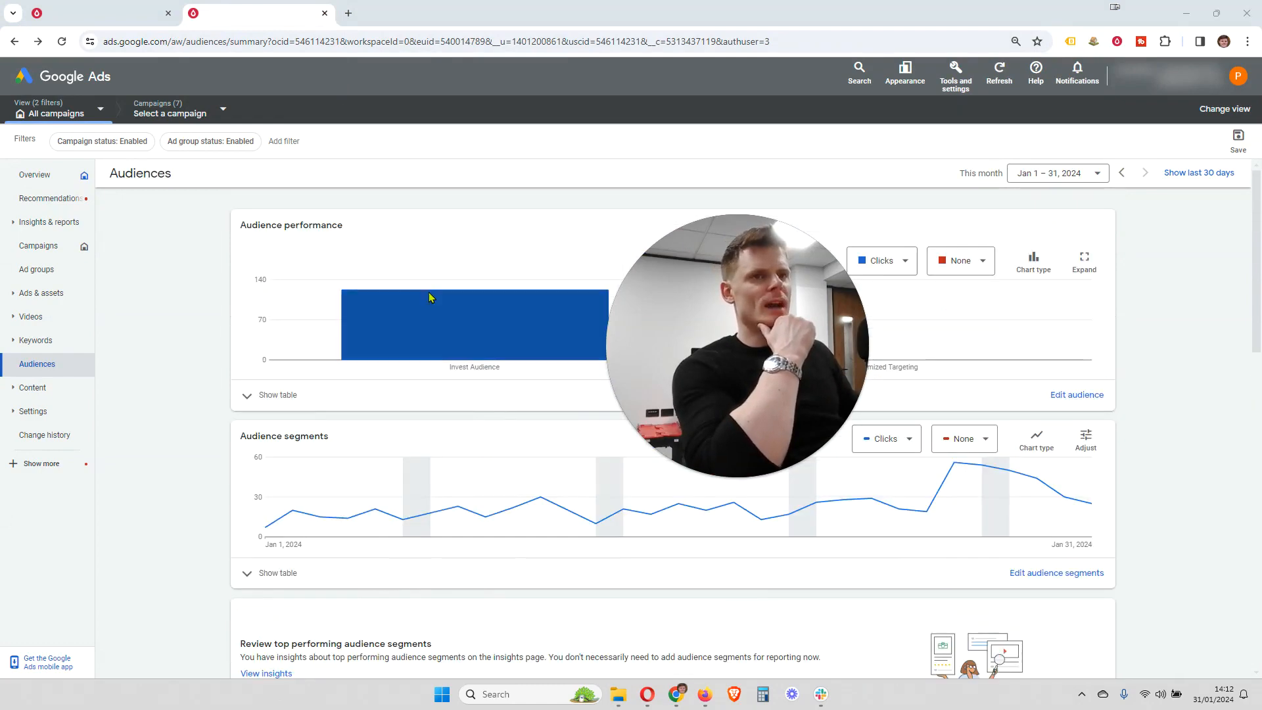
pyautogui.scroll(-3, 197, 364)
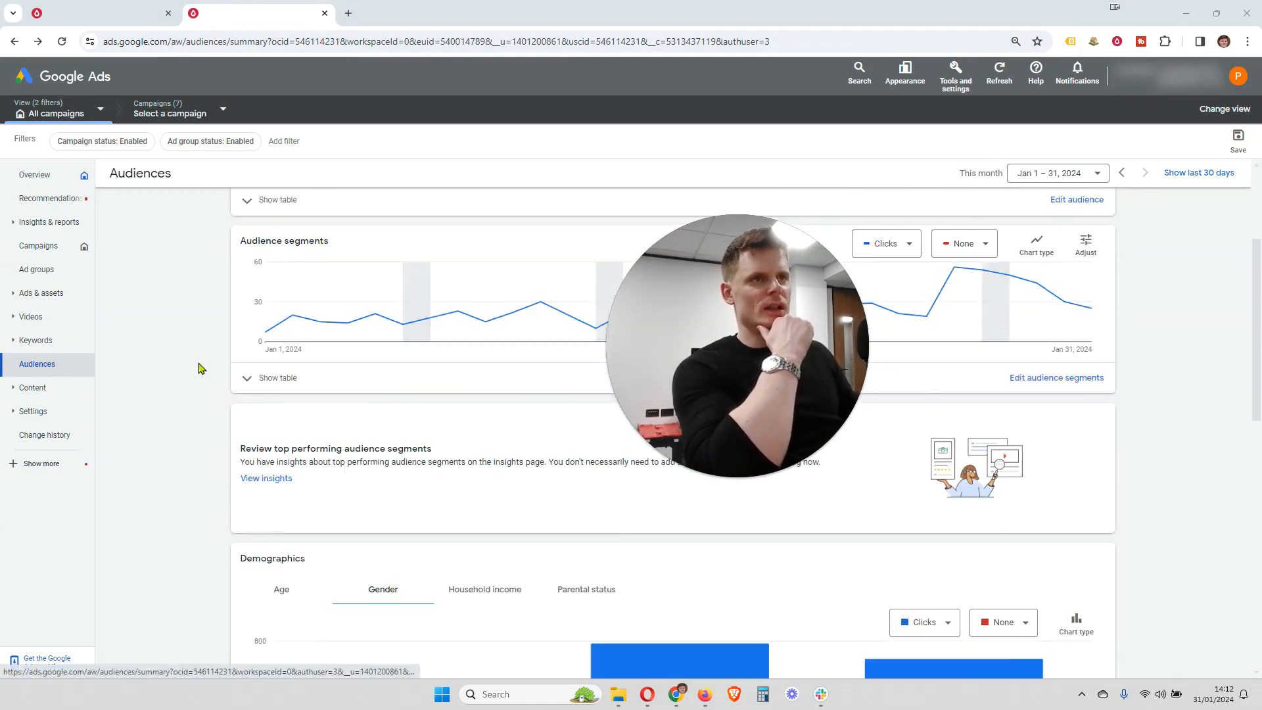
pyautogui.scroll(-3, 206, 367)
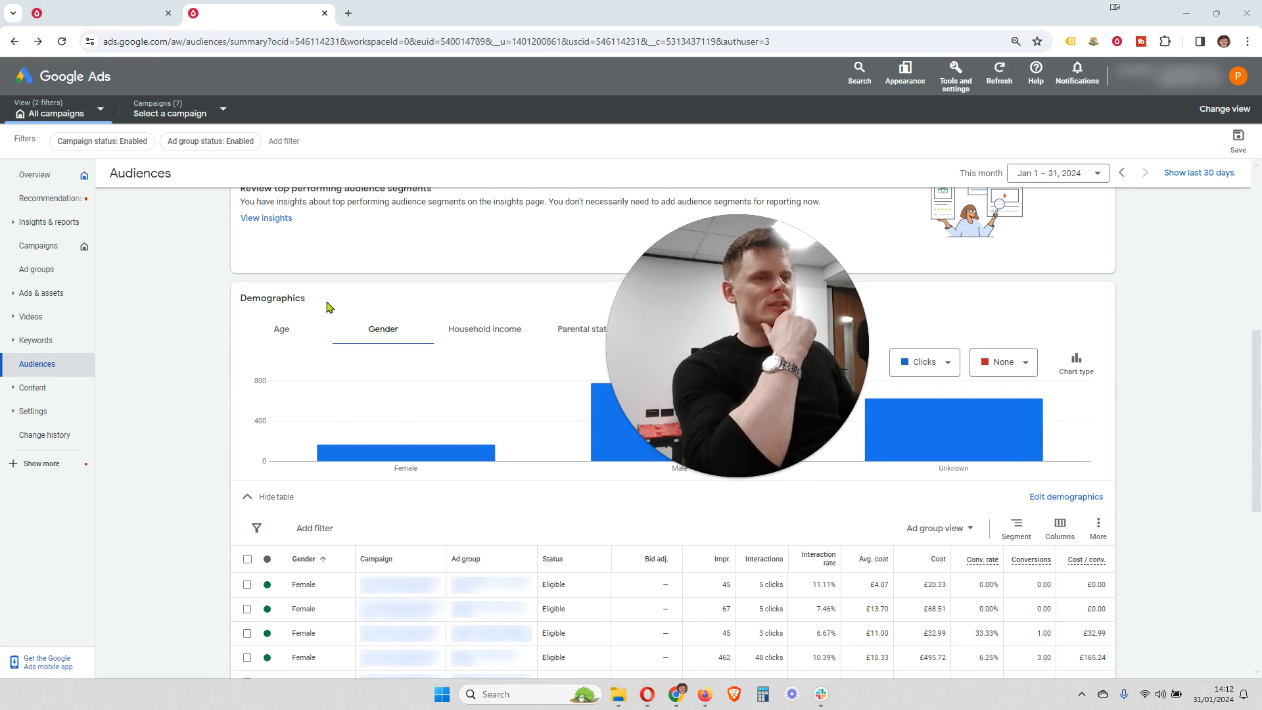
pyautogui.moveTo(807, 320)
pyautogui.mouseDown()
pyautogui.moveTo(1040, 165)
pyautogui.moveTo(948, 153)
pyautogui.mouseUp()
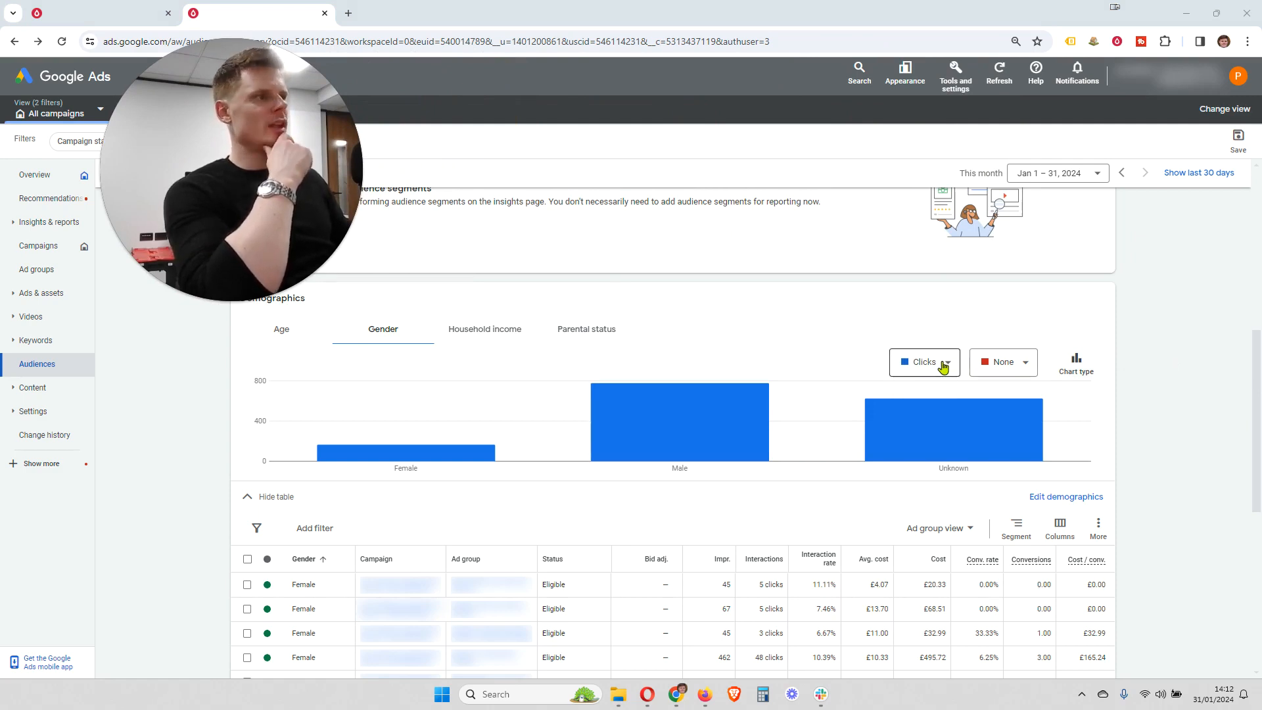
# Chart gender demographics by Conv. rate with Cost / conv. as the second metric.
pyautogui.click(945, 361)
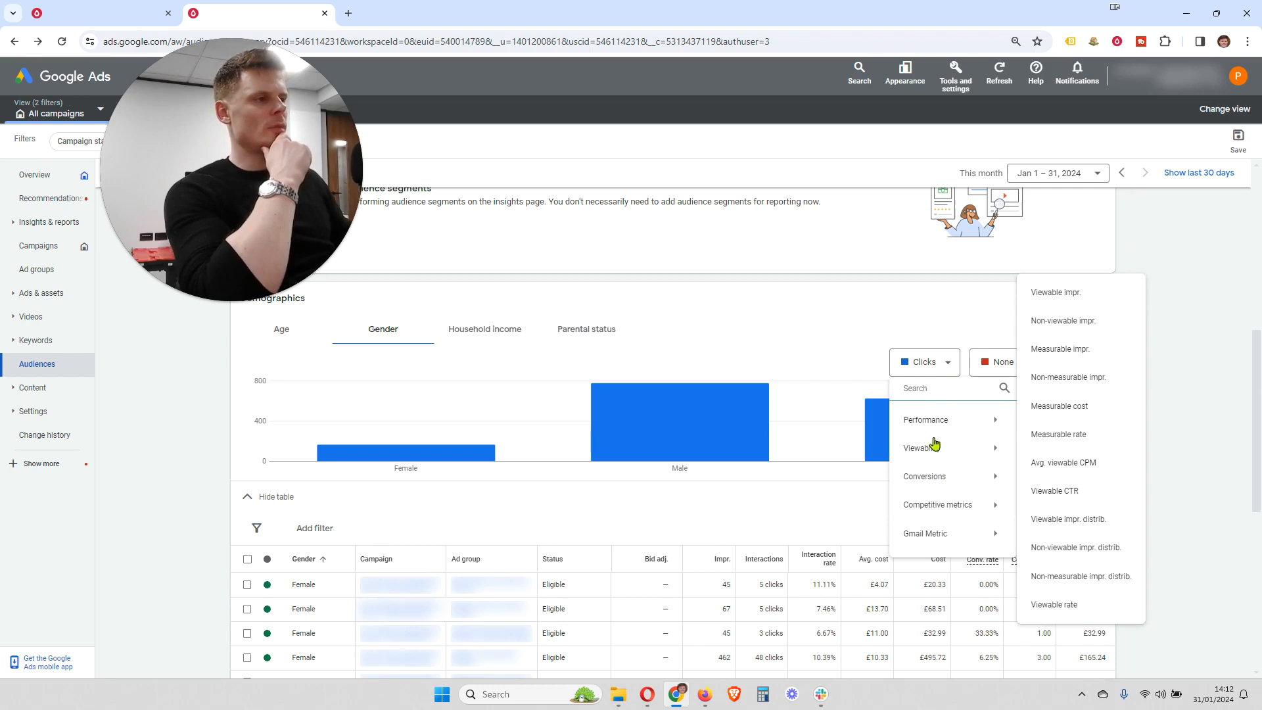
pyautogui.moveTo(932, 476)
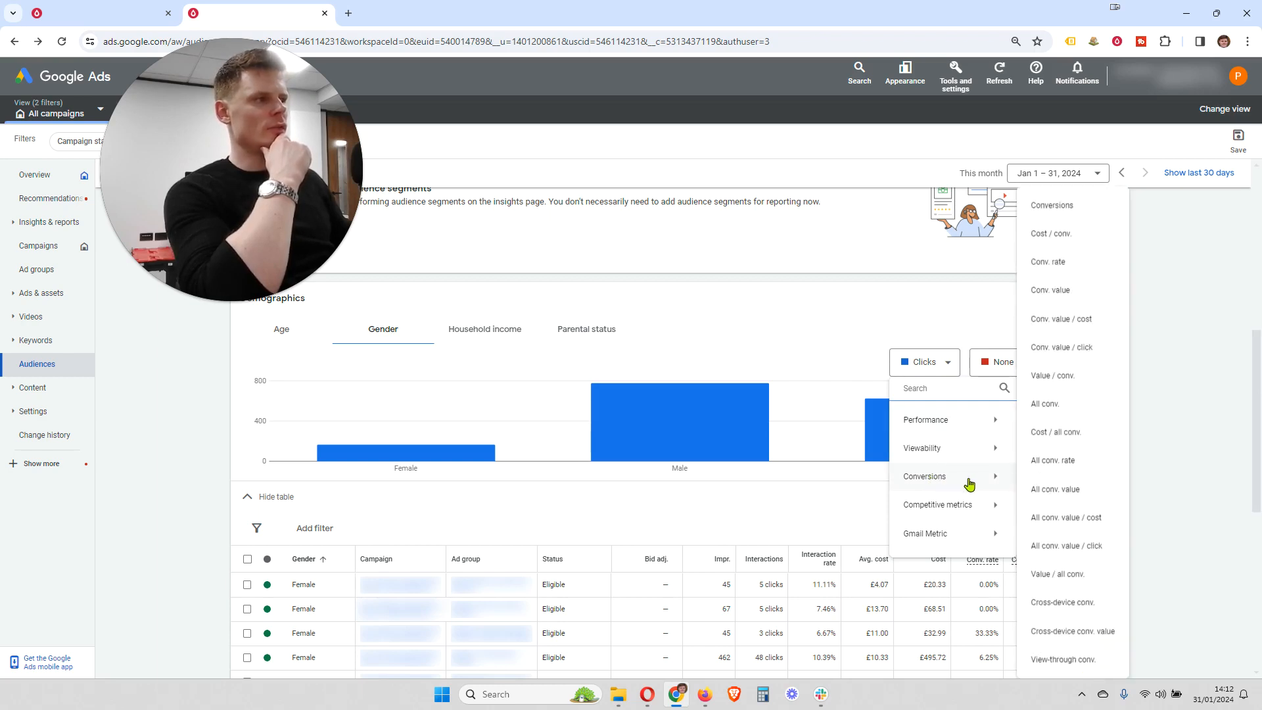
pyautogui.click(1060, 264)
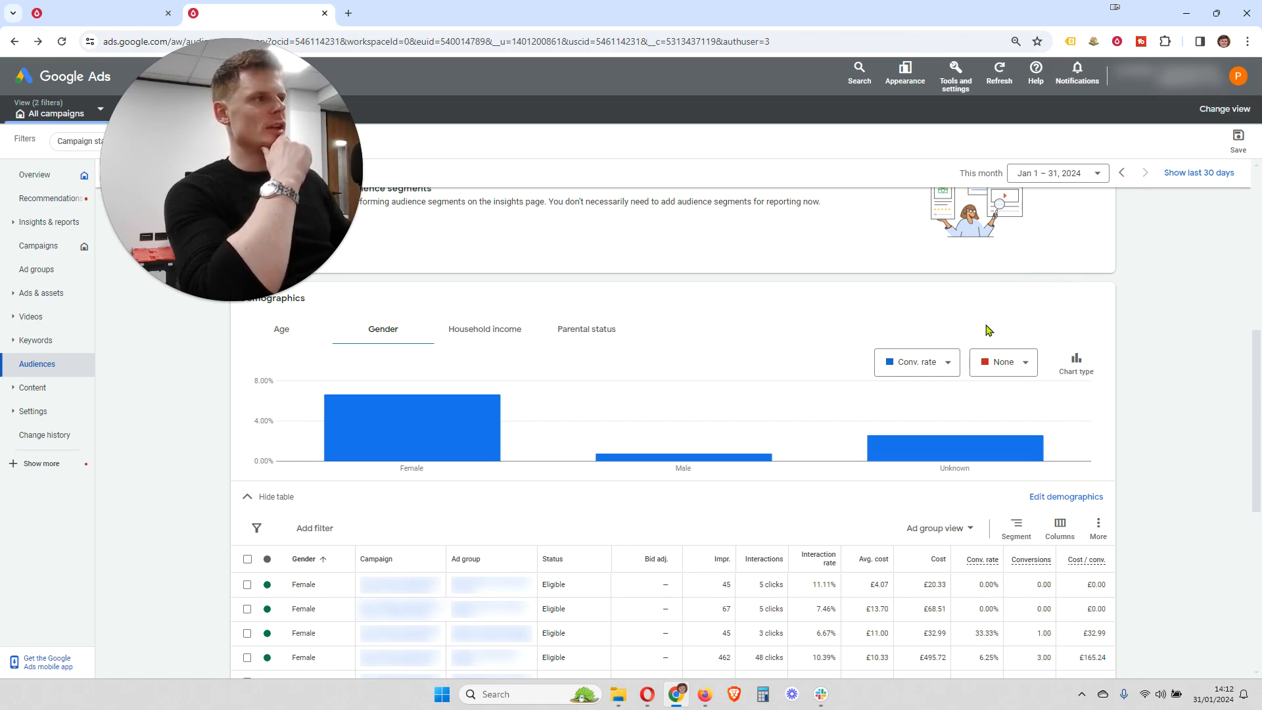
pyautogui.click(1009, 367)
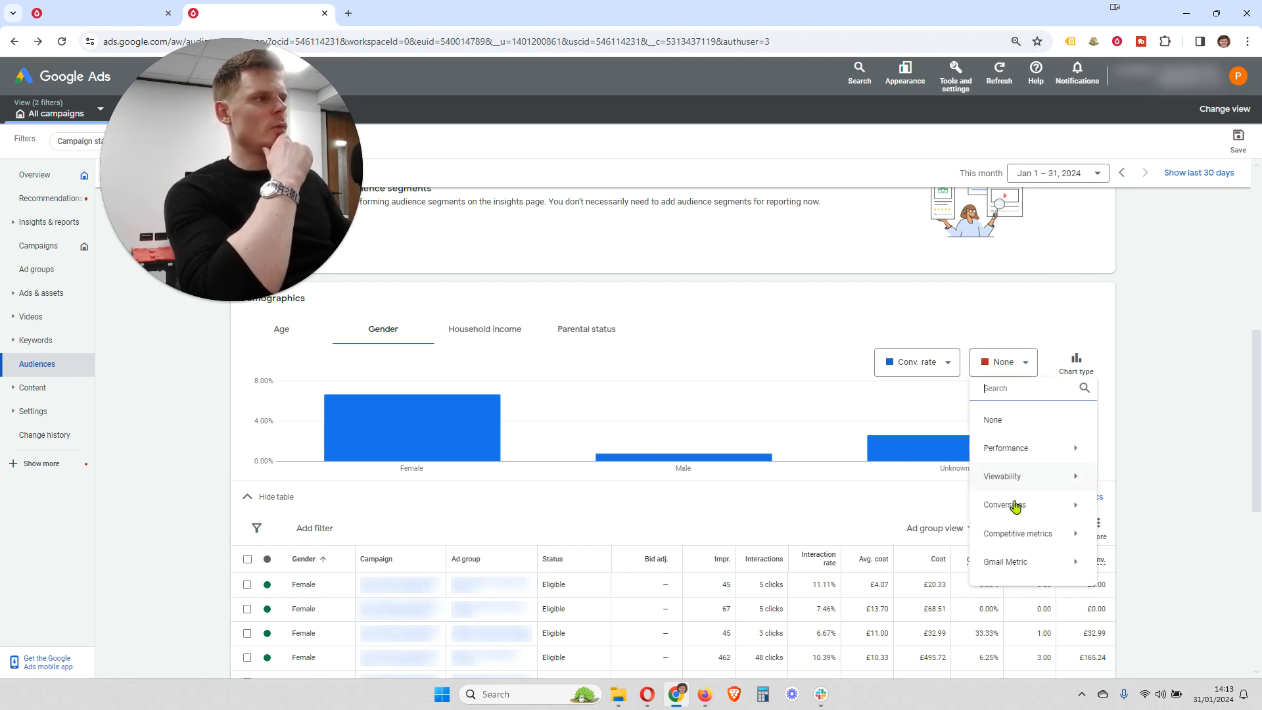
pyautogui.moveTo(1026, 504)
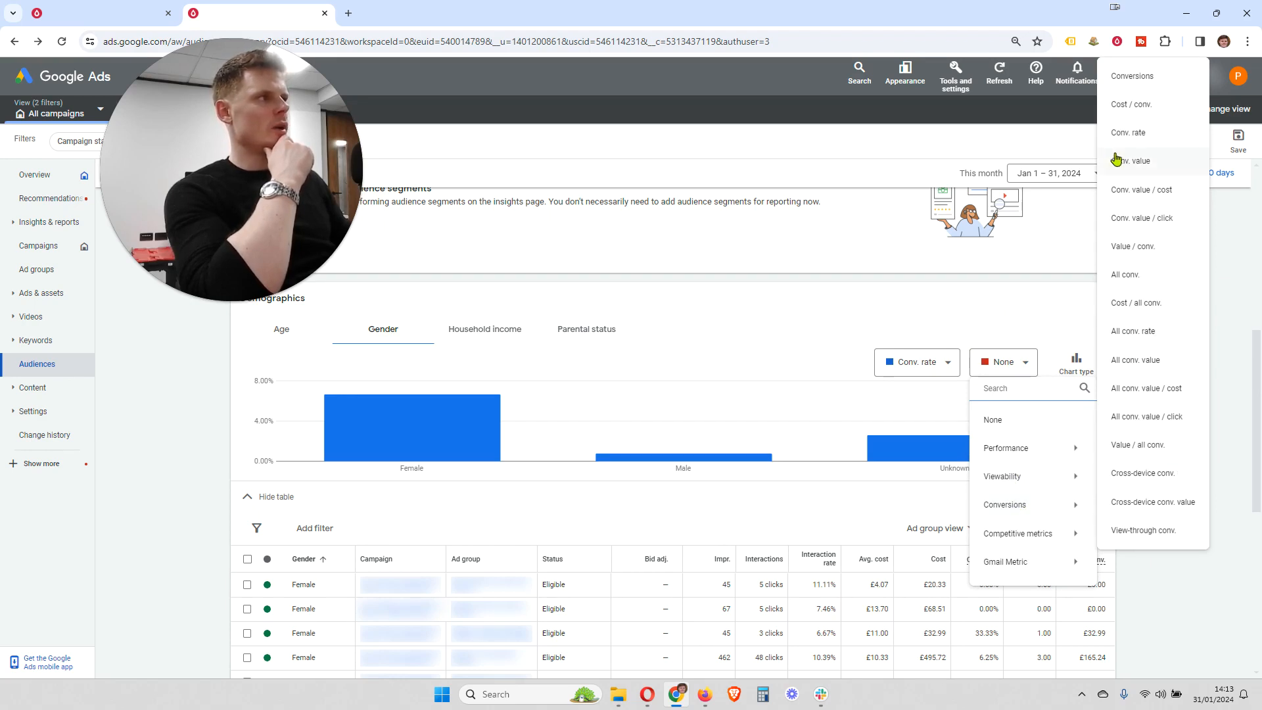
pyautogui.click(1131, 104)
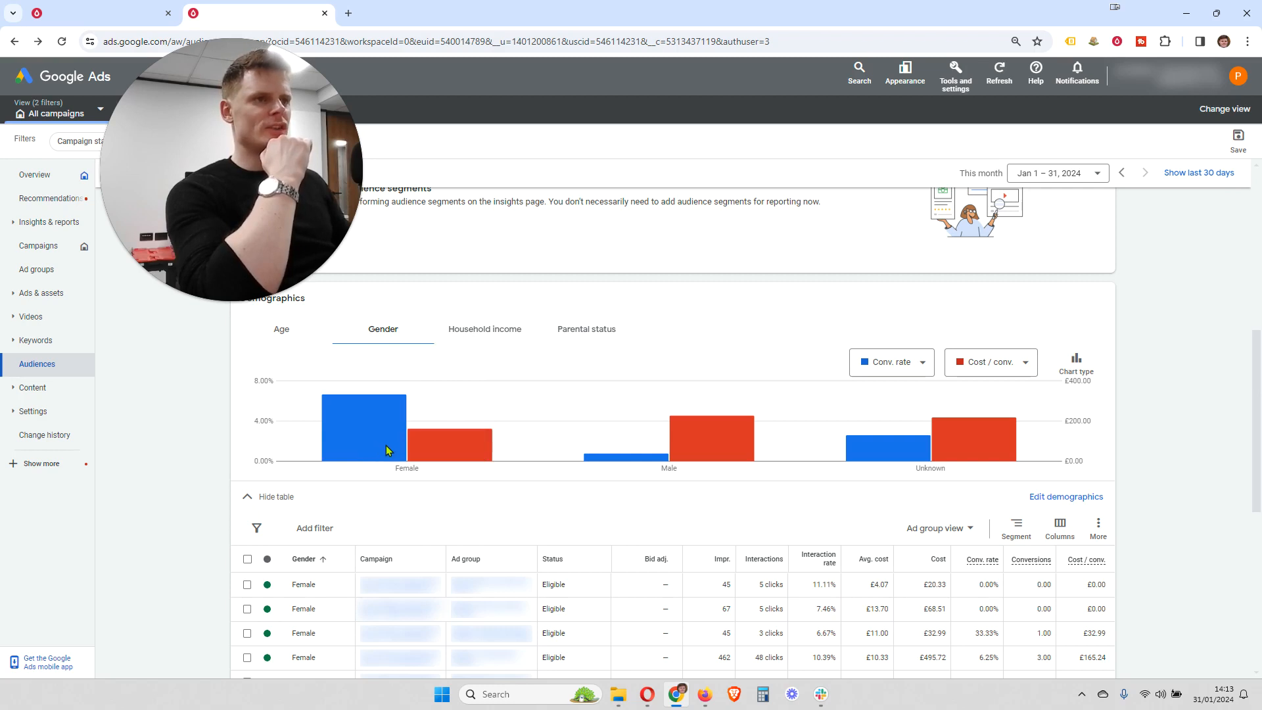
pyautogui.moveTo(363, 428)
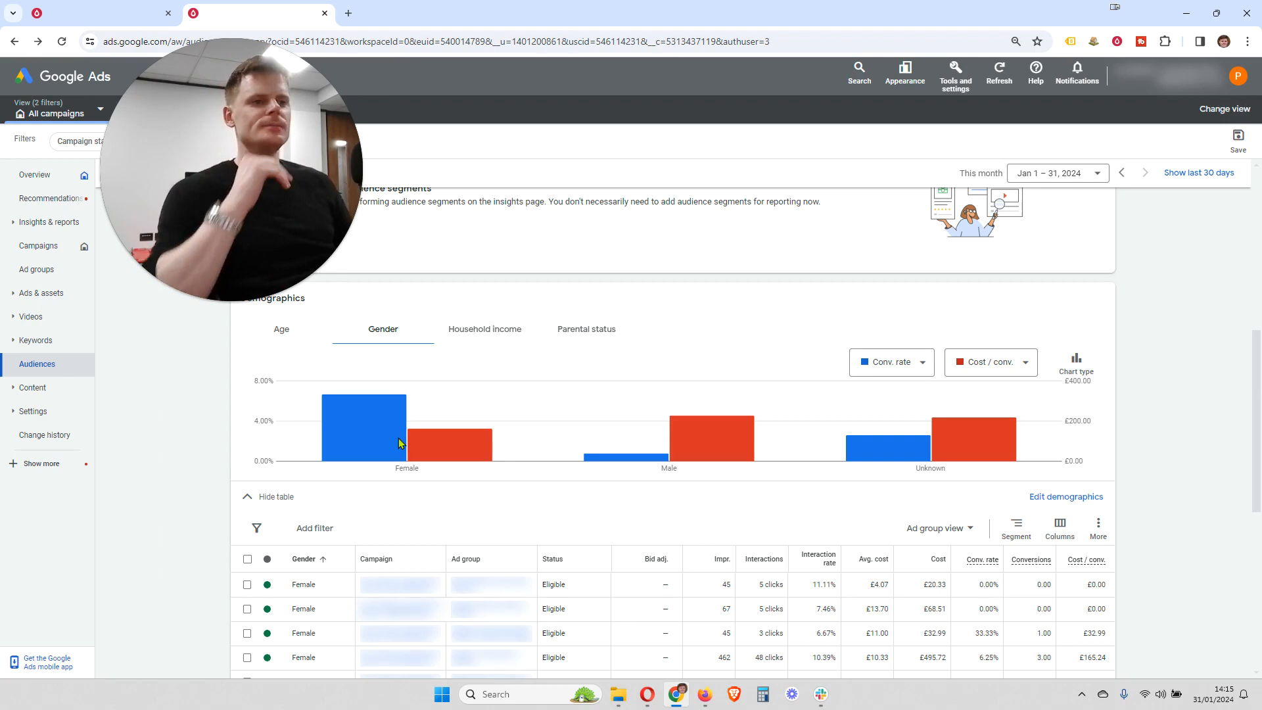
pyautogui.moveTo(448, 445)
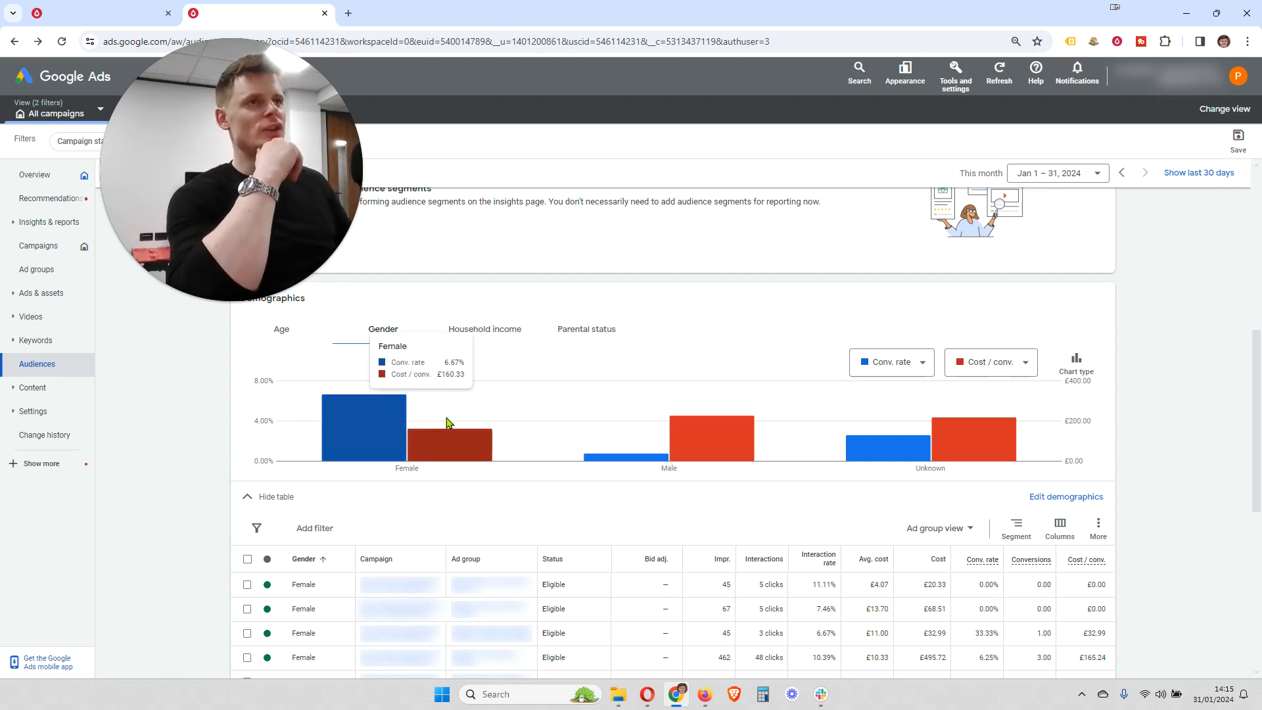
# Filter the gender table by Gender = Female, leaving 142 female rows.
pyautogui.click(248, 498)
pyautogui.click(248, 564)
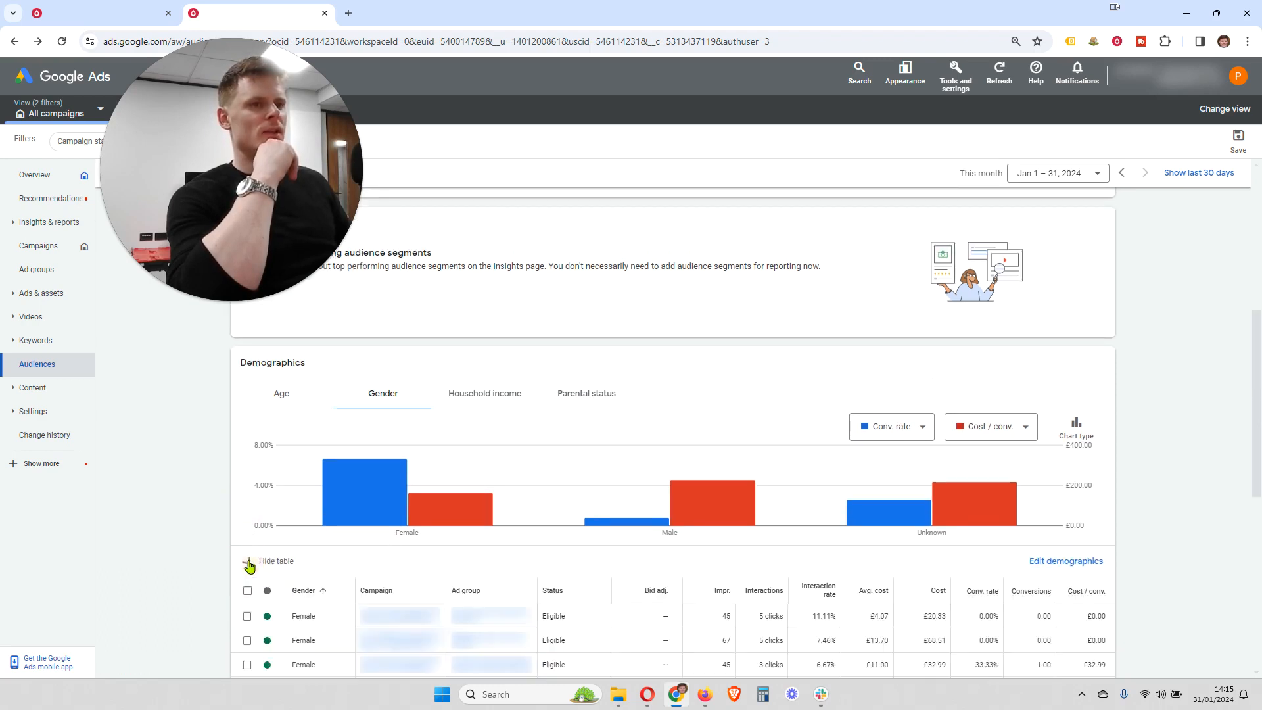
pyautogui.scroll(-2, 276, 542)
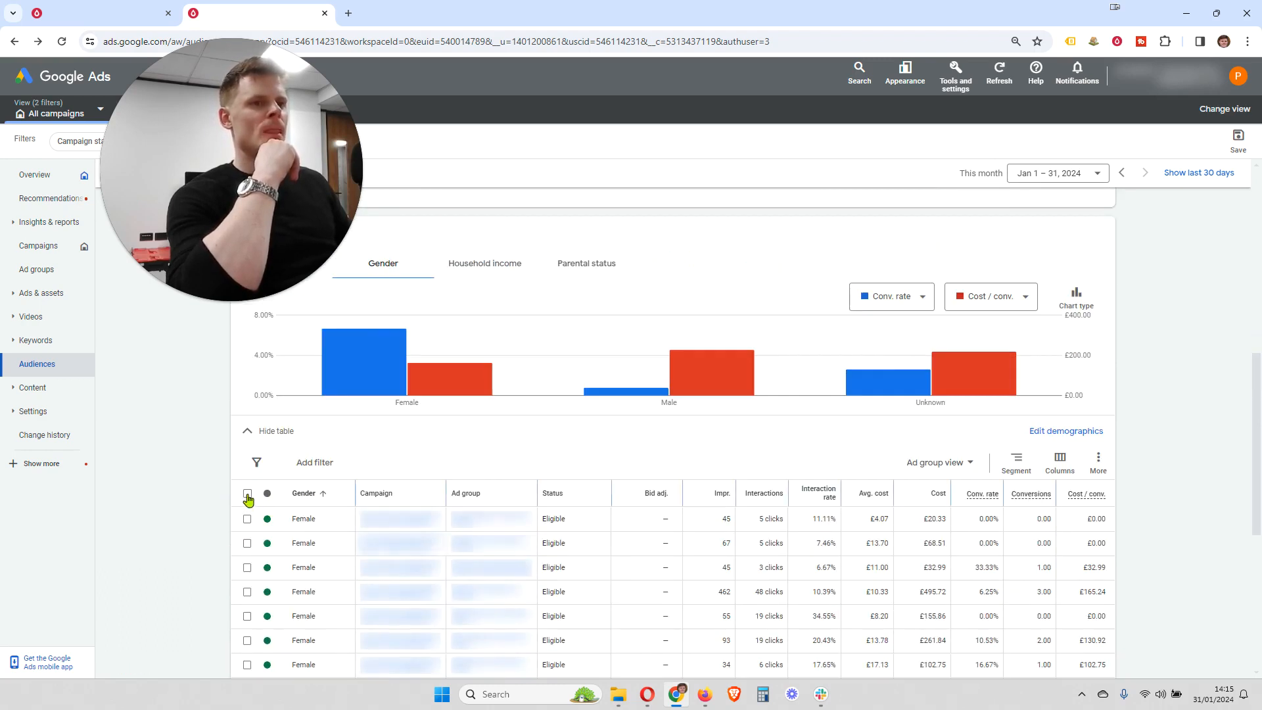
pyautogui.click(315, 462)
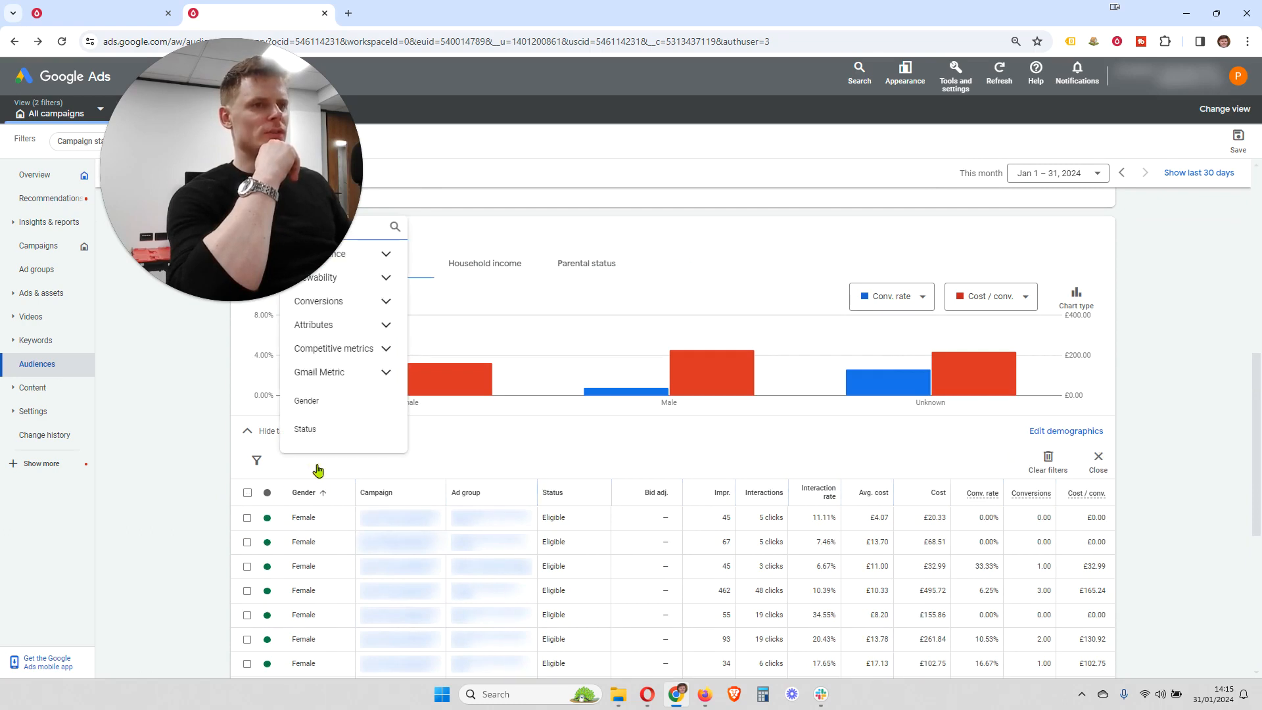
pyautogui.click(330, 402)
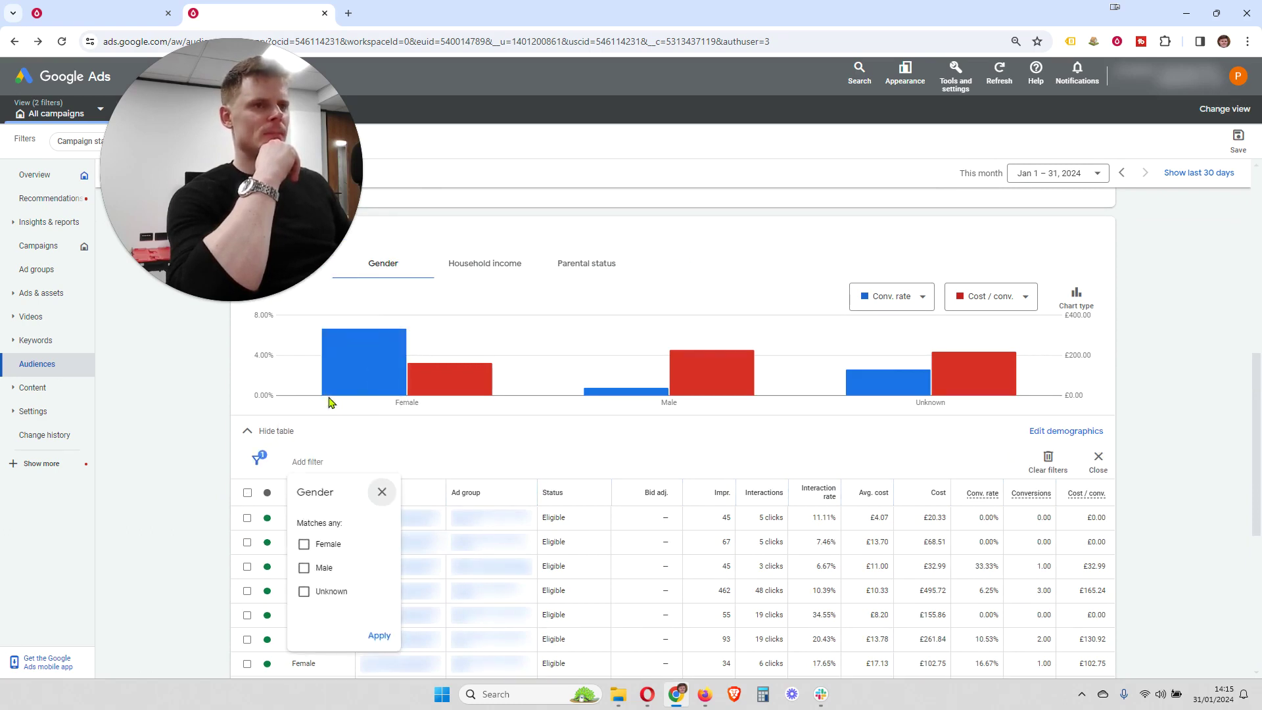
pyautogui.click(305, 545)
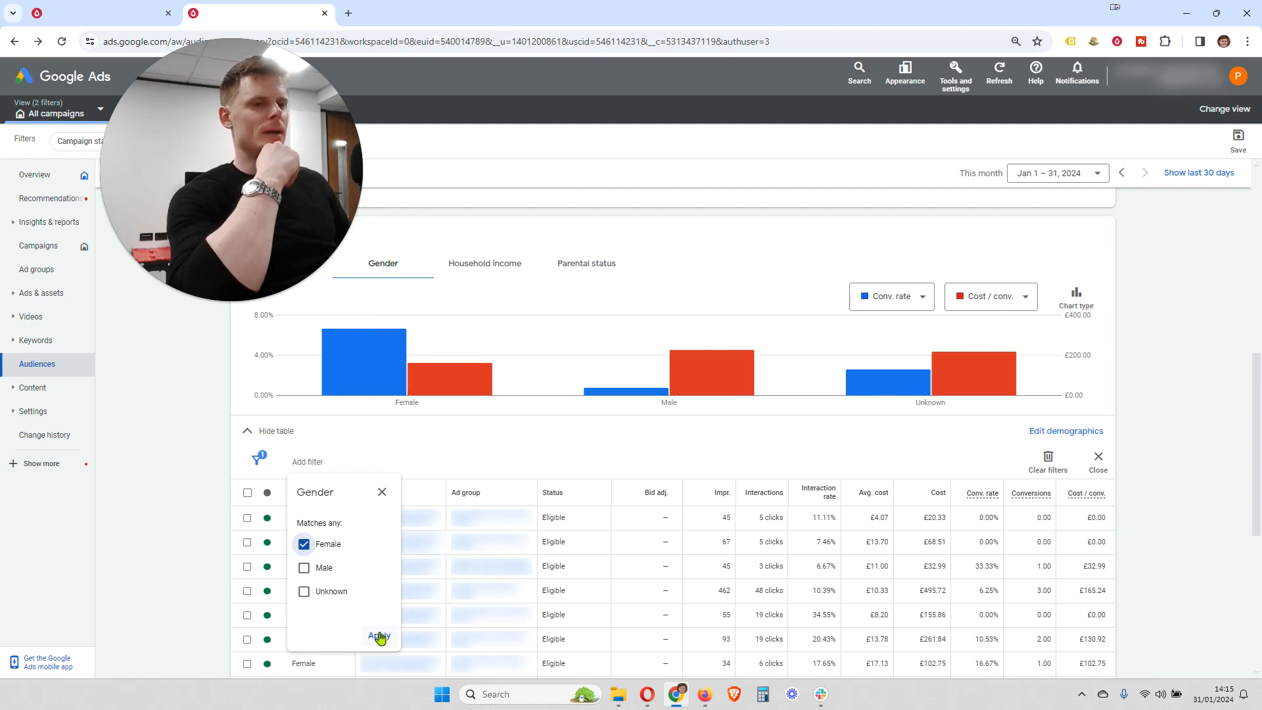
pyautogui.click(380, 637)
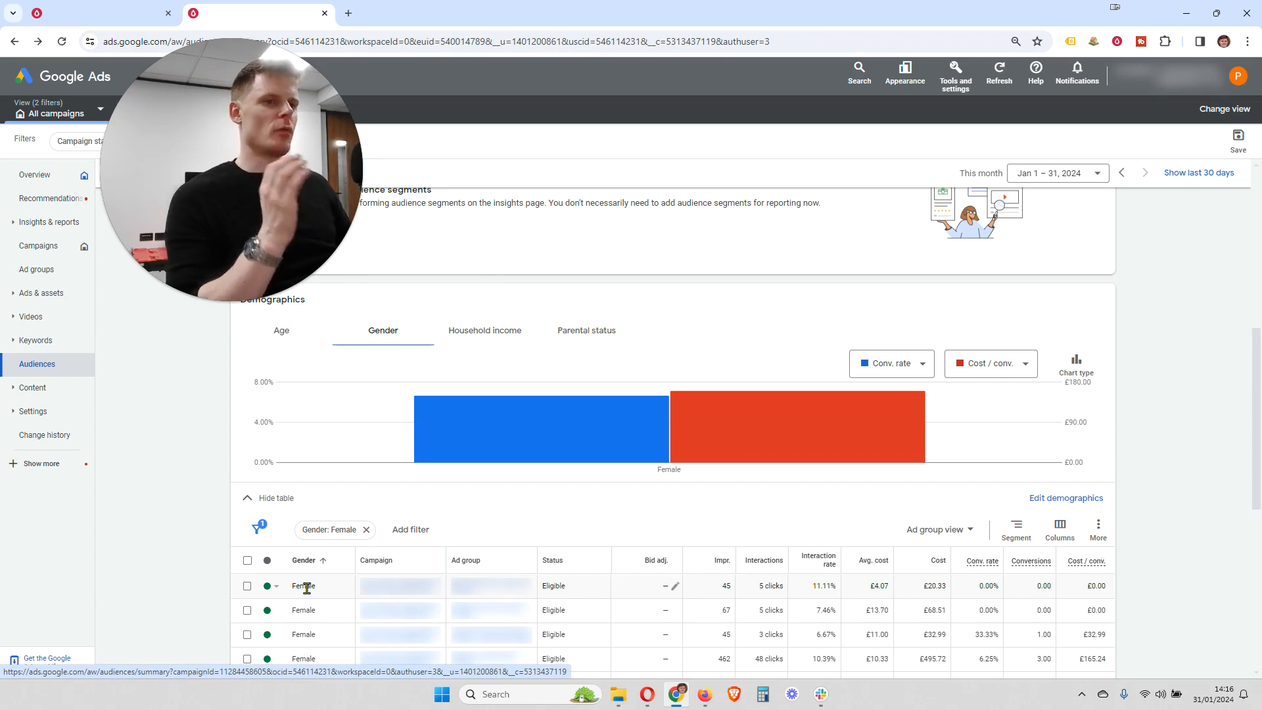
# Select all 142 Female rows and start Edit > Change bid adjustments on them.
pyautogui.click(248, 561)
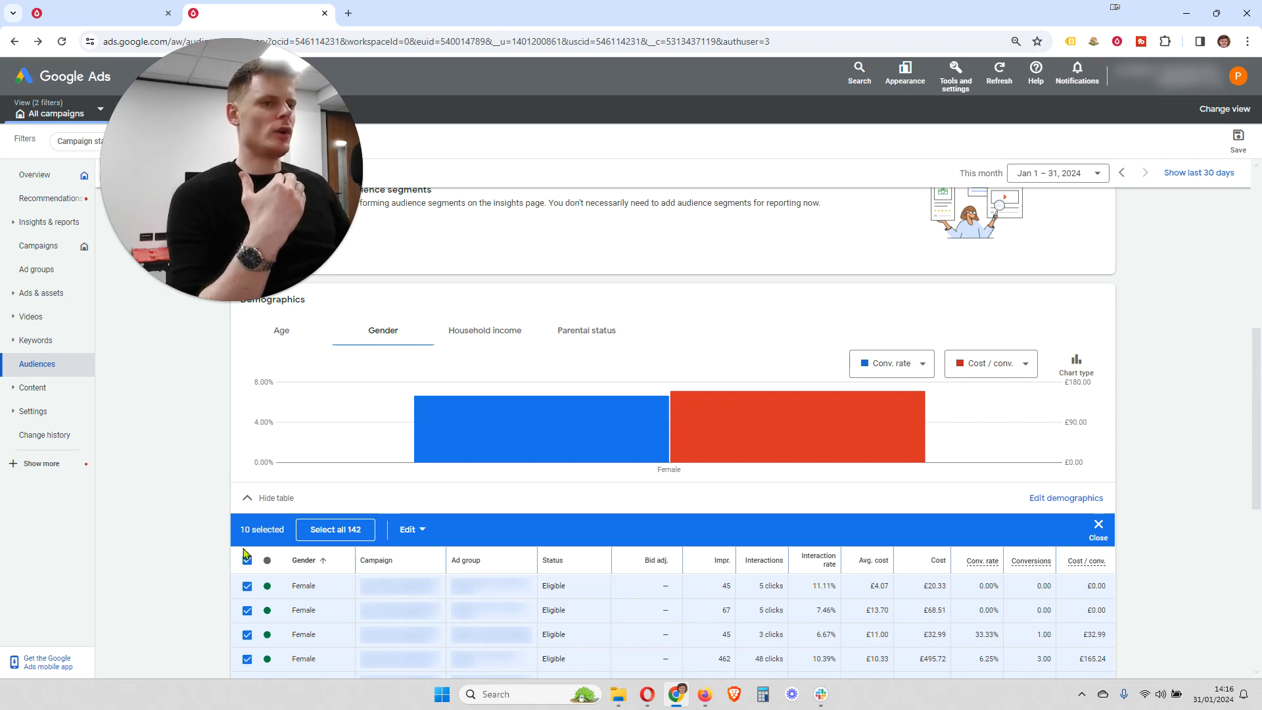
pyautogui.click(333, 530)
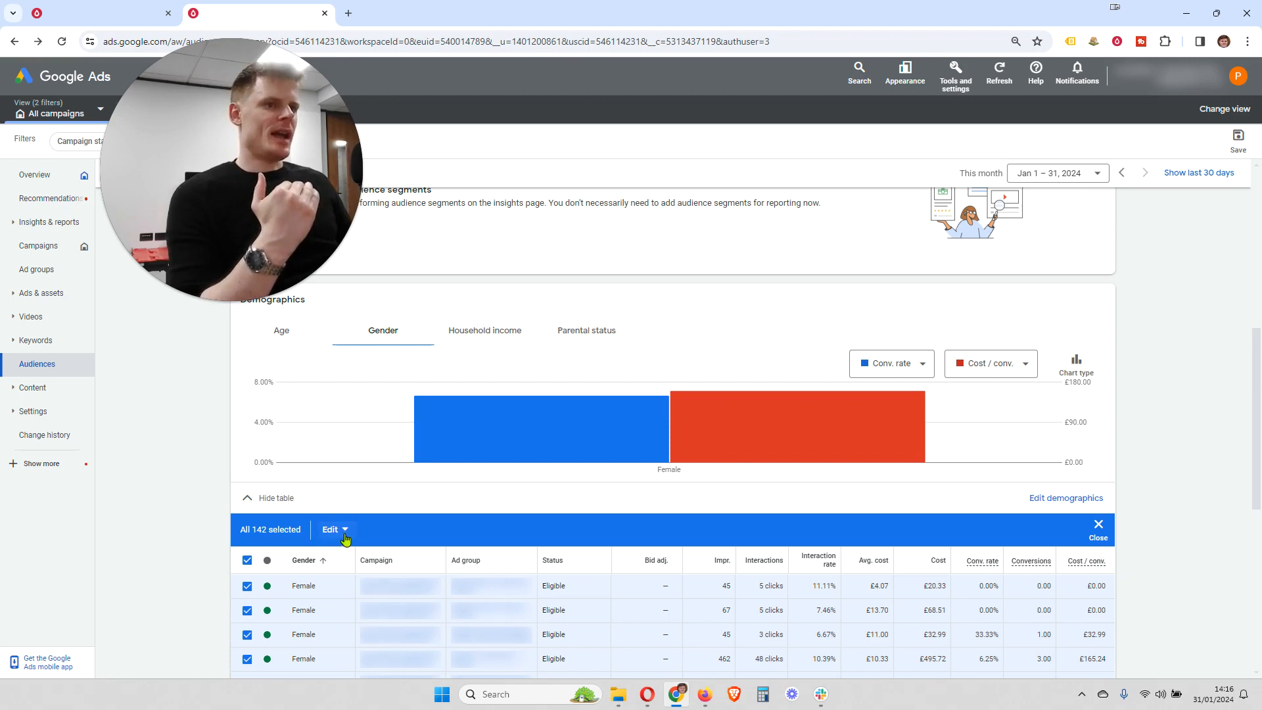
pyautogui.click(342, 533)
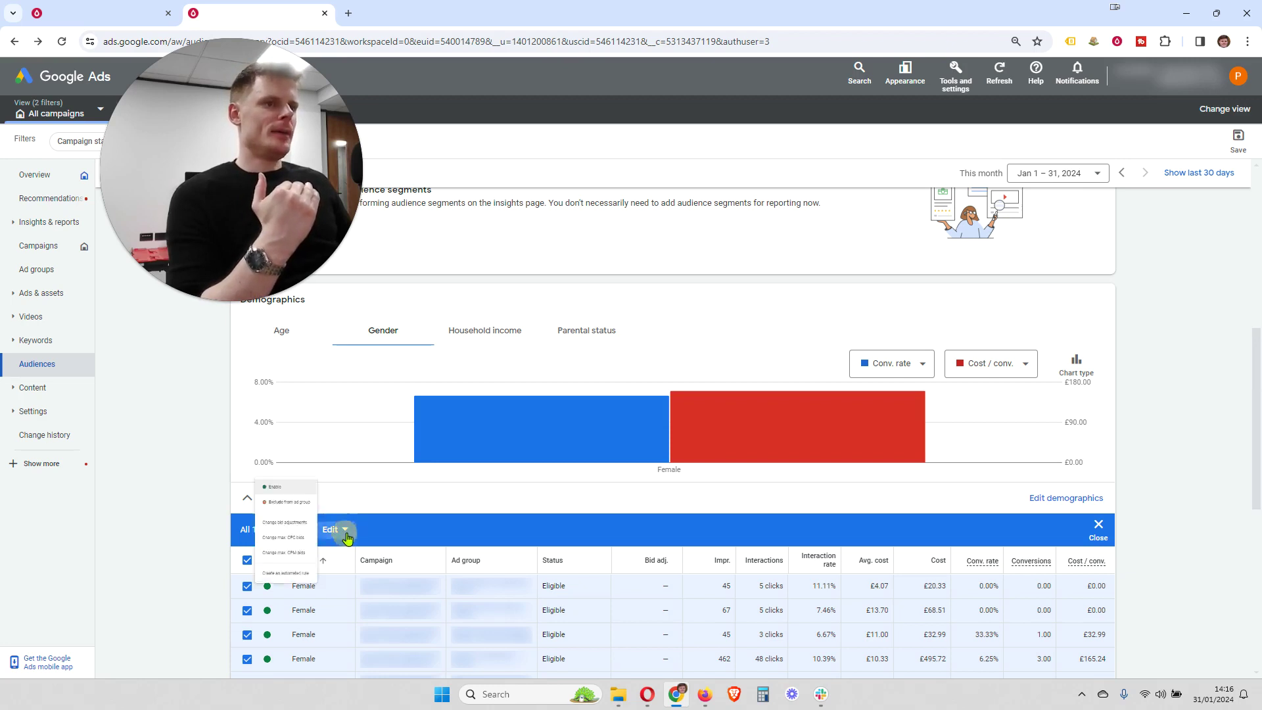
pyautogui.click(262, 519)
pyautogui.scroll(5, 267, 522)
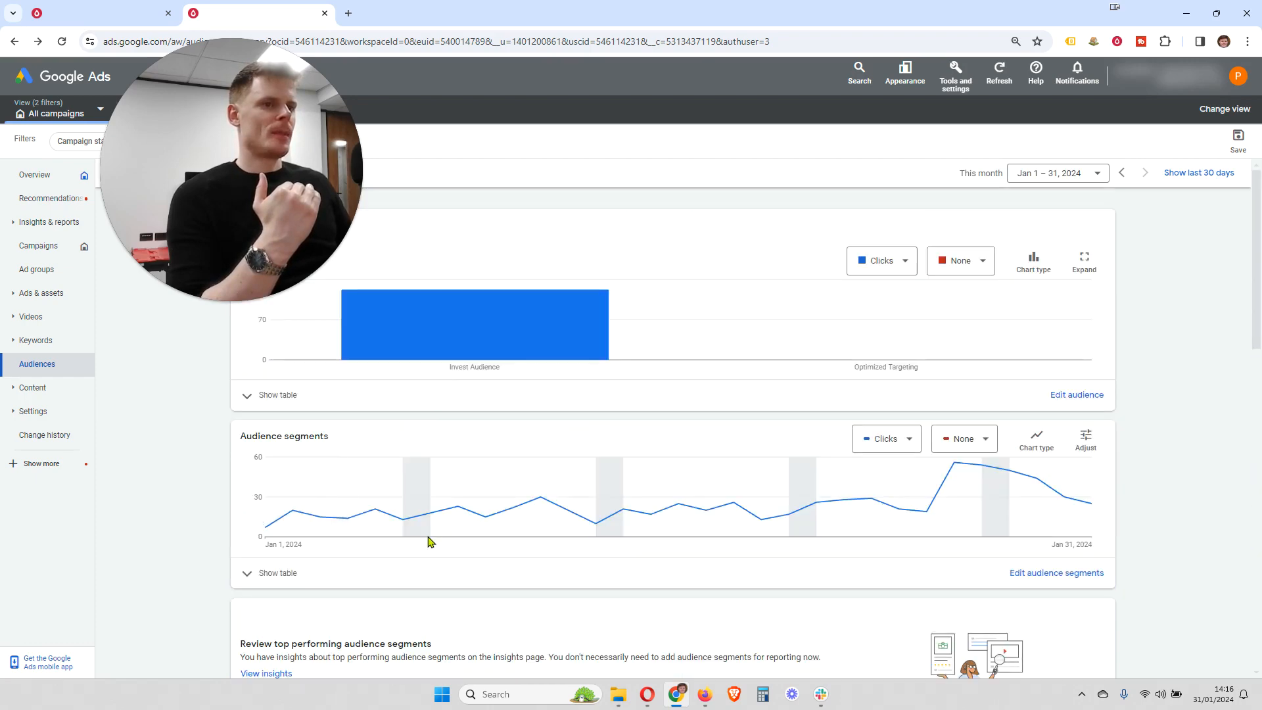
pyautogui.scroll(-3, 203, 560)
pyautogui.scroll(-3, 203, 561)
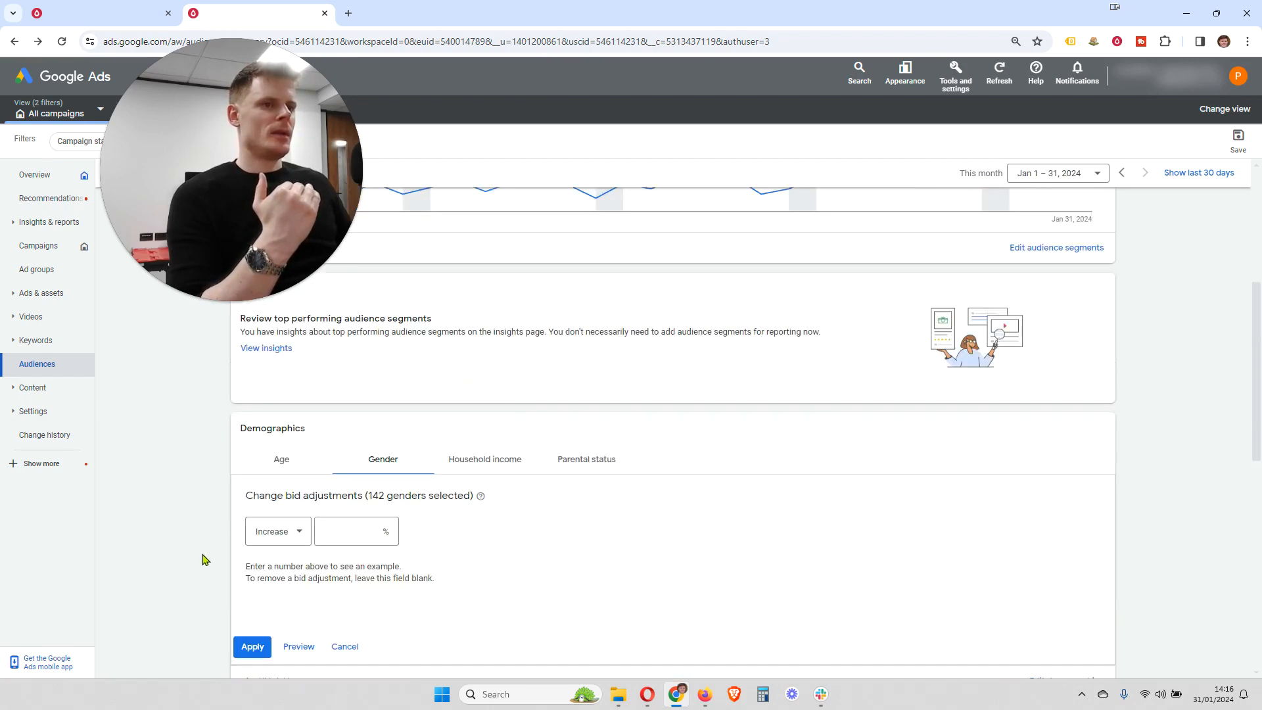
pyautogui.scroll(-2, 203, 562)
# Enter a 25% Increase in the bid adjustment field for the selected rows.
pyautogui.click(359, 466)
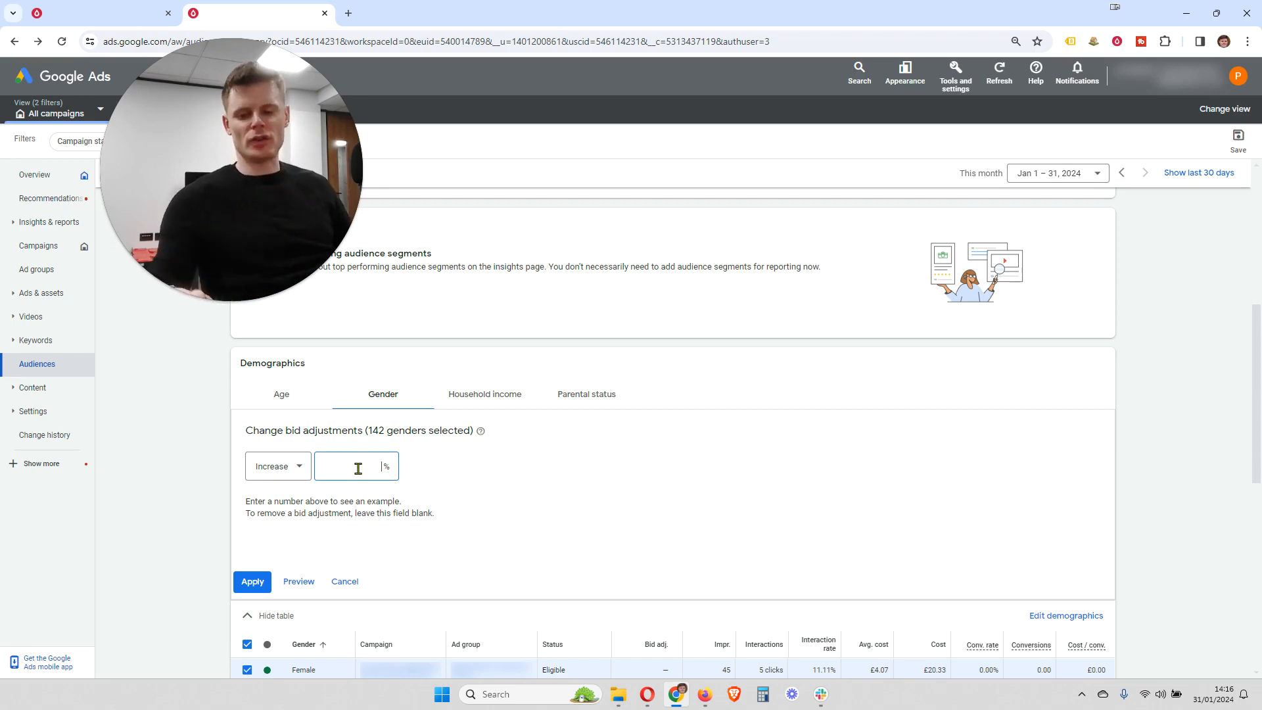
pyautogui.write('25')
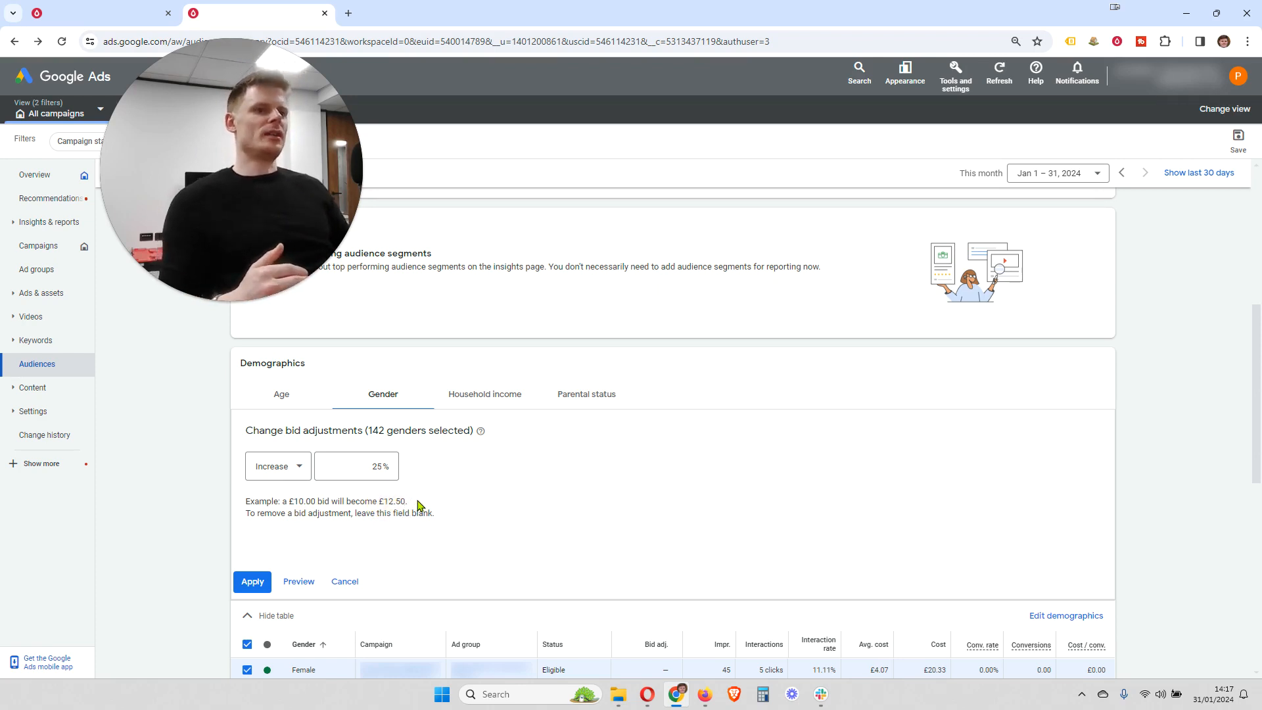
# Apply the 25% bid increase to all 142 Female rows.
pyautogui.click(253, 583)
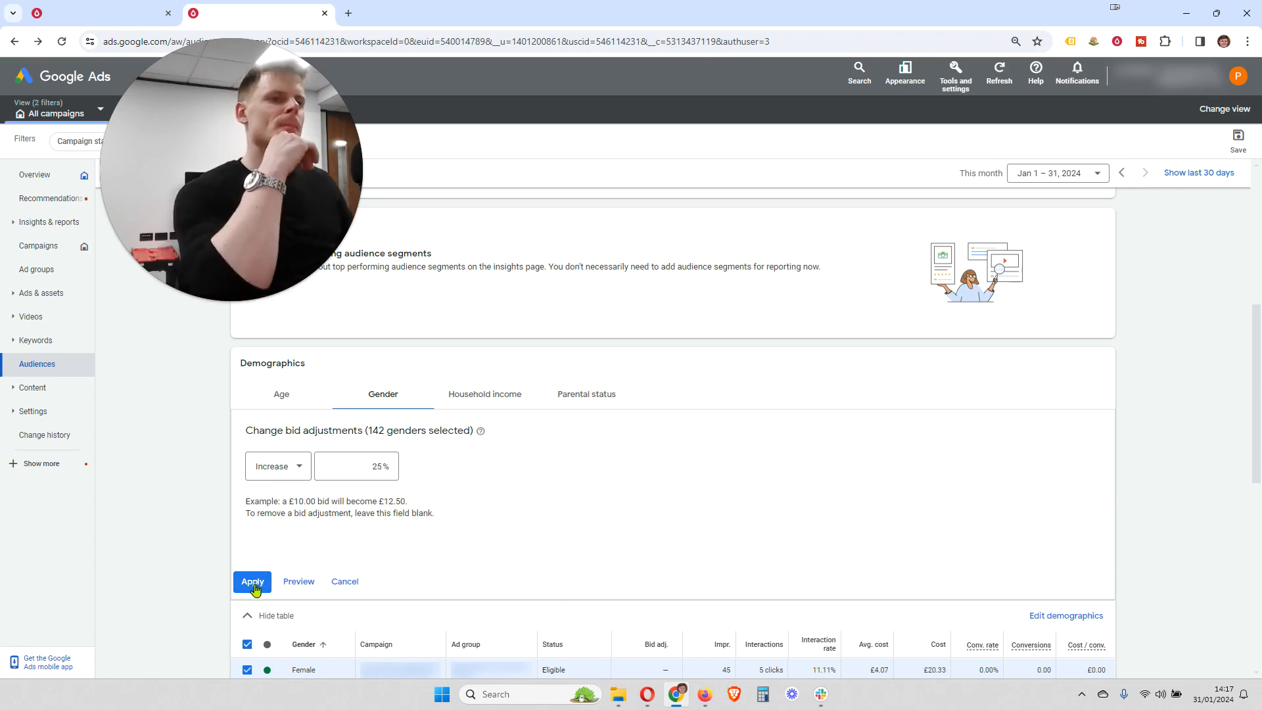